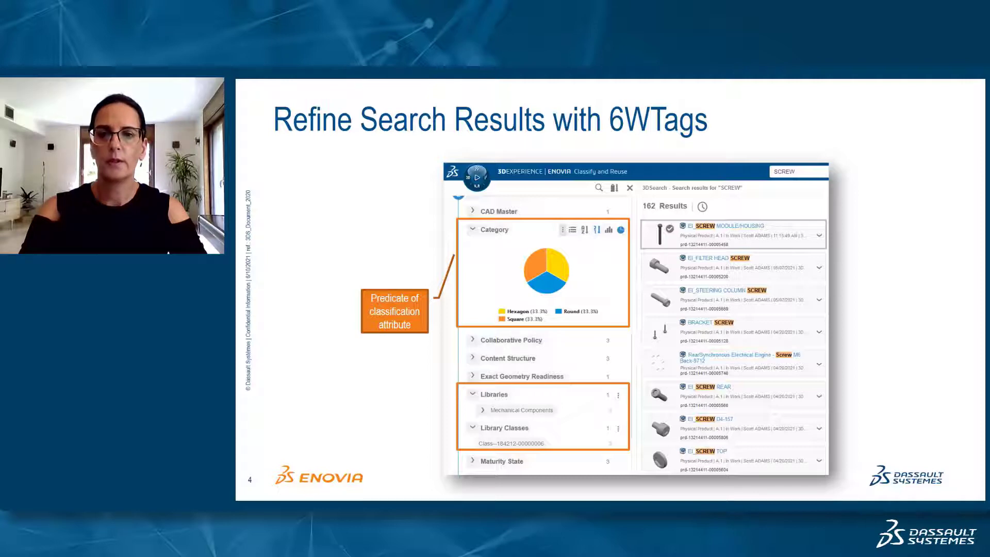
# Advance the 'Refine Search Results with 6WTags' slide to circle the Round category.
pyautogui.press('Right')
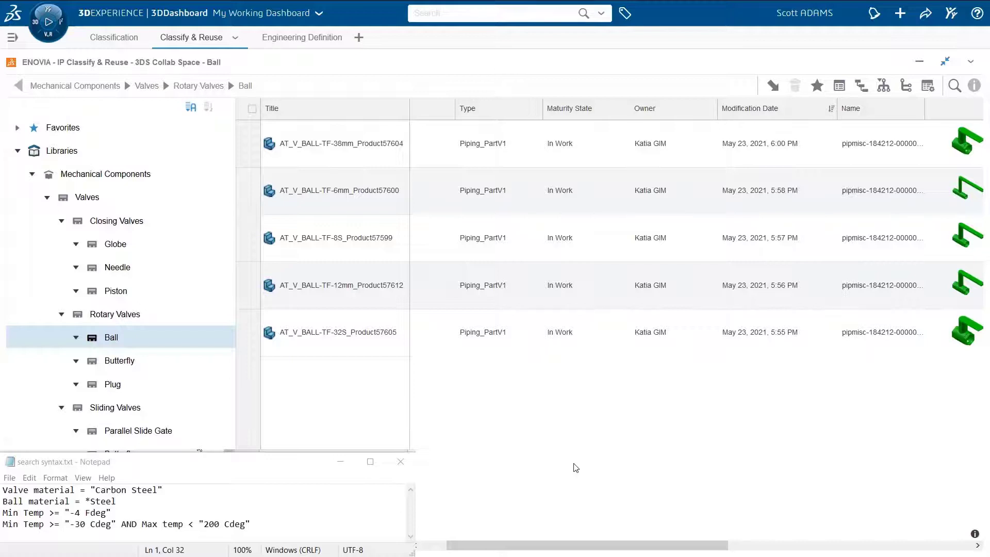
# Search Ball for Valve material = "Carbon Steel", review the three matches, then clear the query.
pyautogui.moveTo(3, 489); pyautogui.dragTo(204, 494)
pyautogui.hotkey('ctrl', 'c')
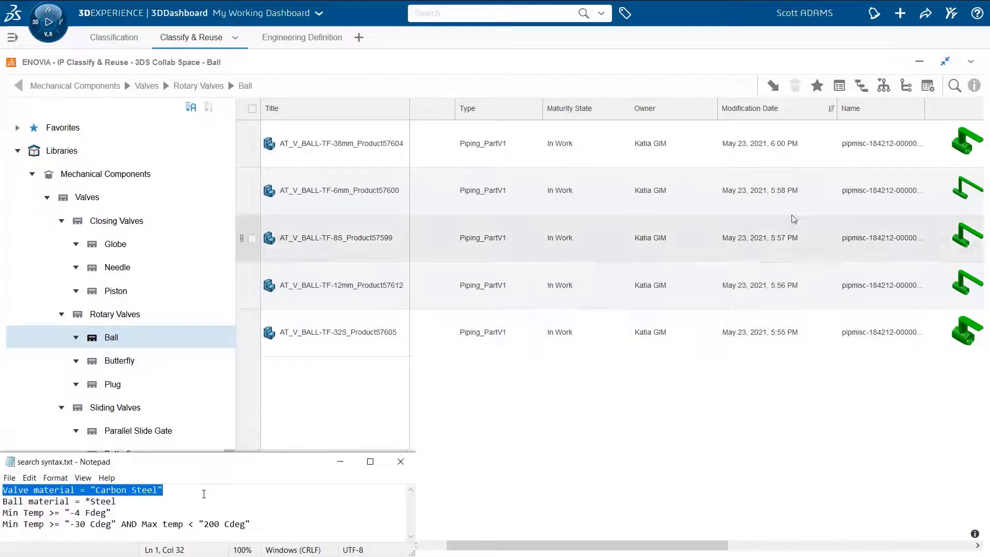
pyautogui.click(954, 86)
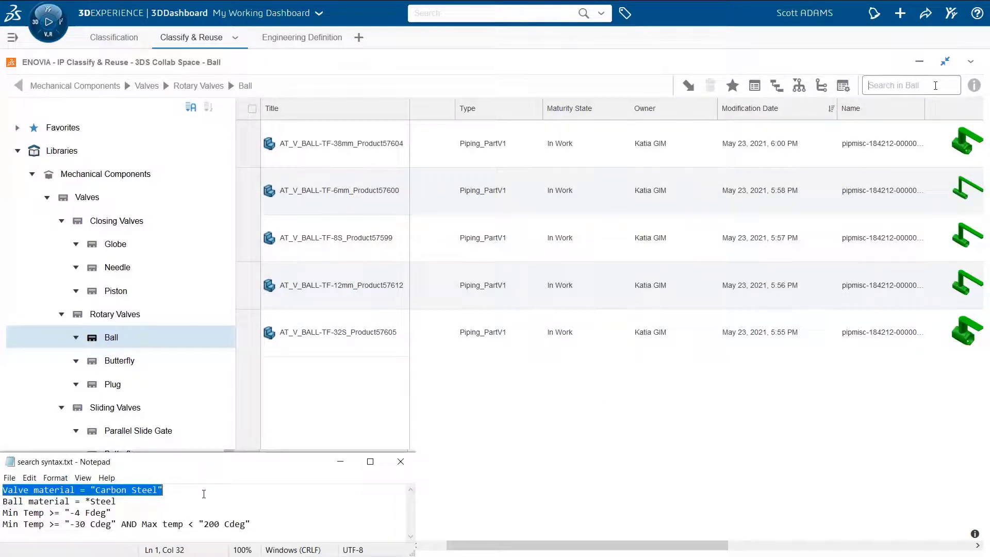
pyautogui.hotkey('ctrl', 'v')
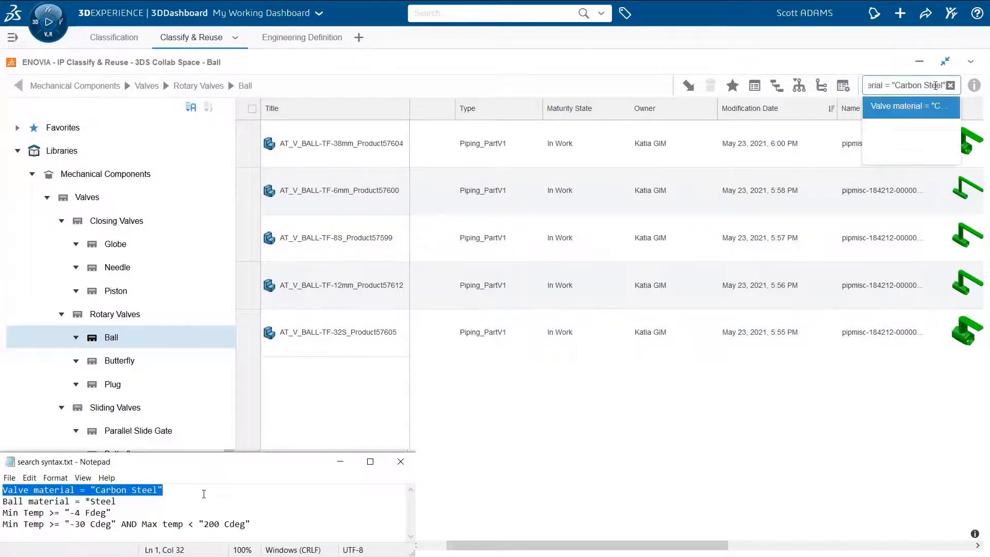
pyautogui.press('Return')
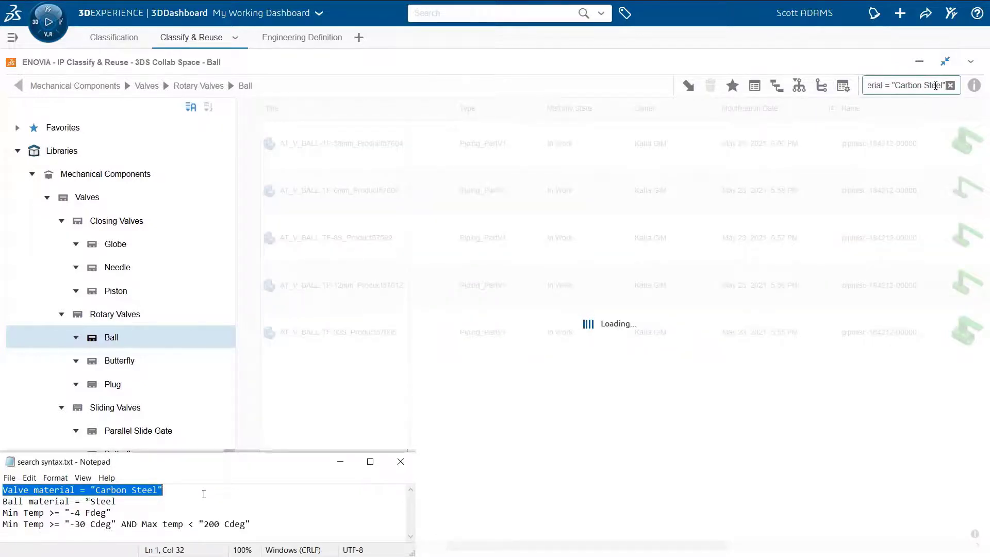
pyautogui.moveTo(672, 545); pyautogui.dragTo(977, 555)
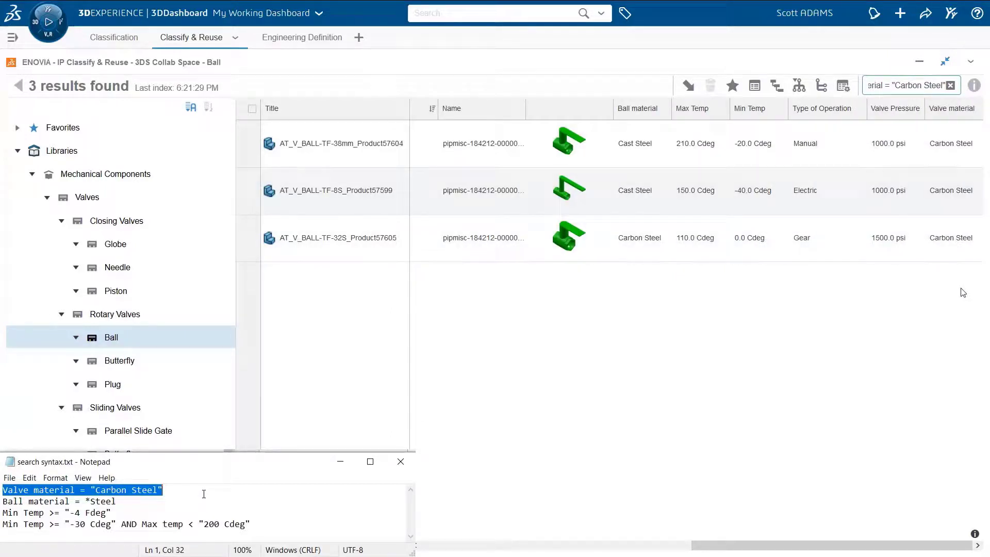
pyautogui.click(950, 85)
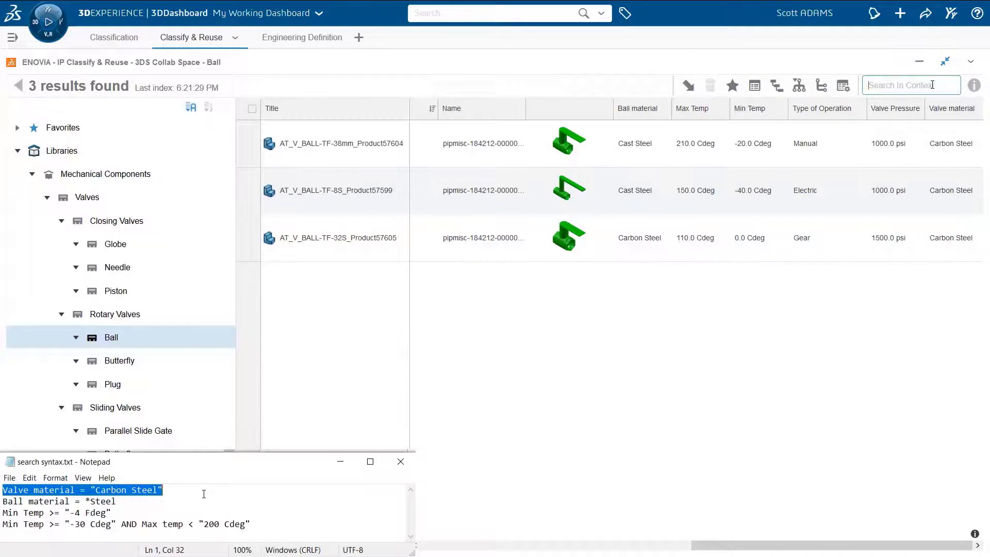
pyautogui.click(205, 494)
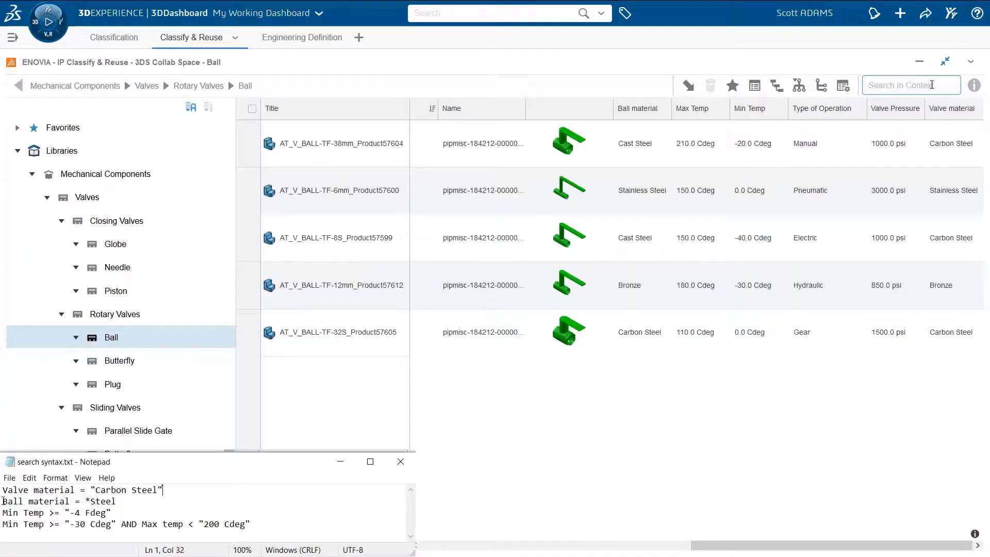
# Run the wildcard Ball material = *Steel search in Ball, review four valves, then clear it.
pyautogui.moveTo(2, 500); pyautogui.dragTo(149, 502)
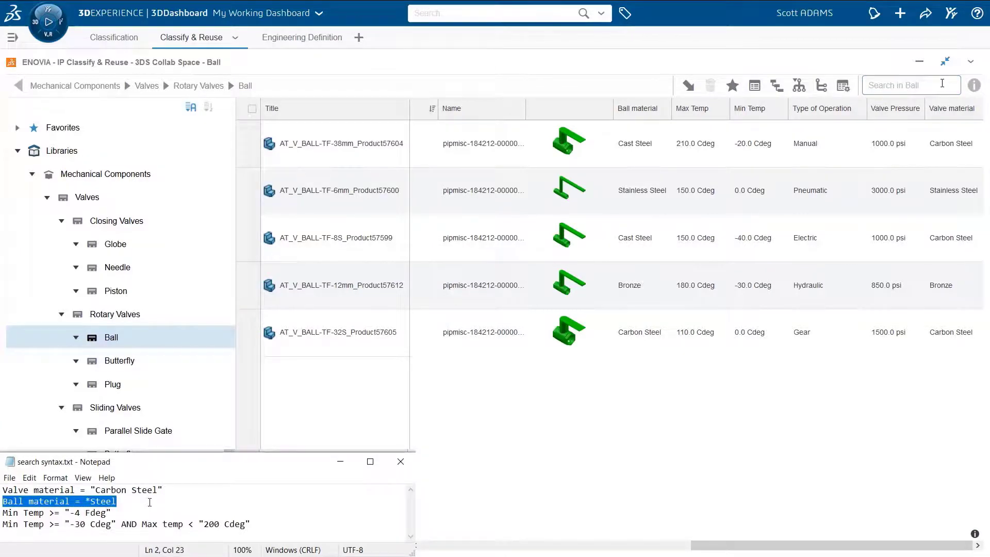
pyautogui.click(942, 83)
pyautogui.write('Ball material = *Steel')
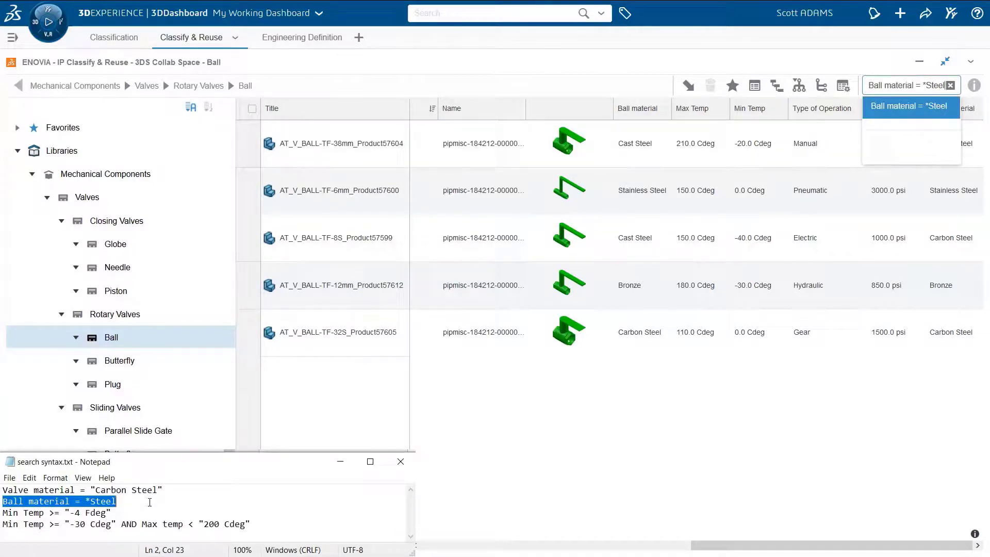
pyautogui.press('Return')
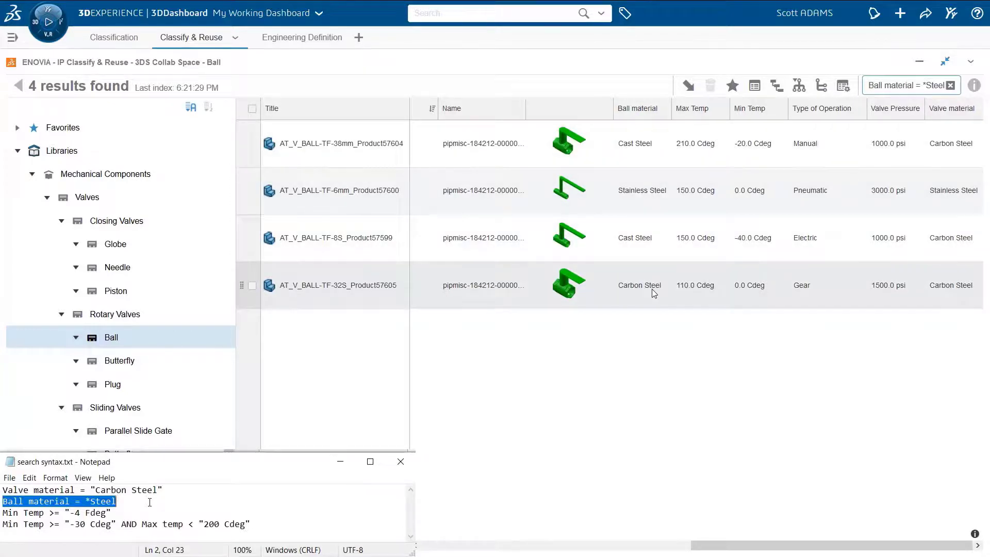
pyautogui.click(950, 86)
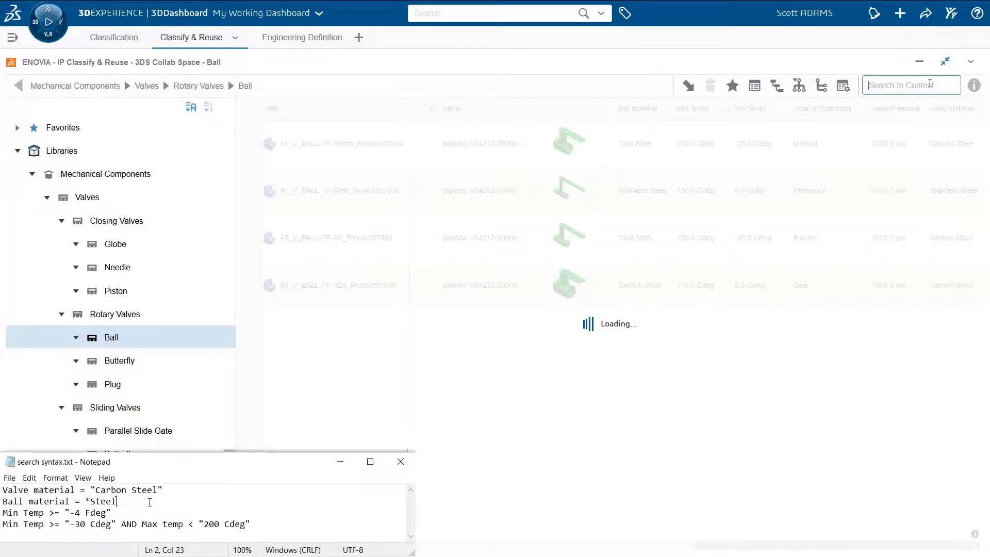
# Search Ball for Min Temp >= "-4 Fdeg", getting three valves, then clear the query.
pyautogui.click(2, 512)
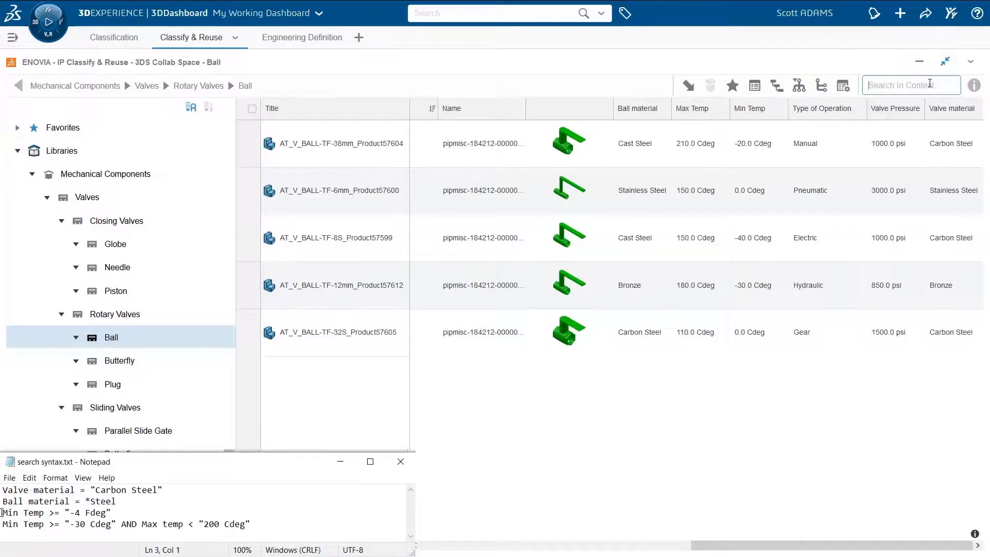
pyautogui.keyDown('shift'); pyautogui.click(151, 512); pyautogui.keyUp('shift')
pyautogui.hotkey('ctrl', 'c')
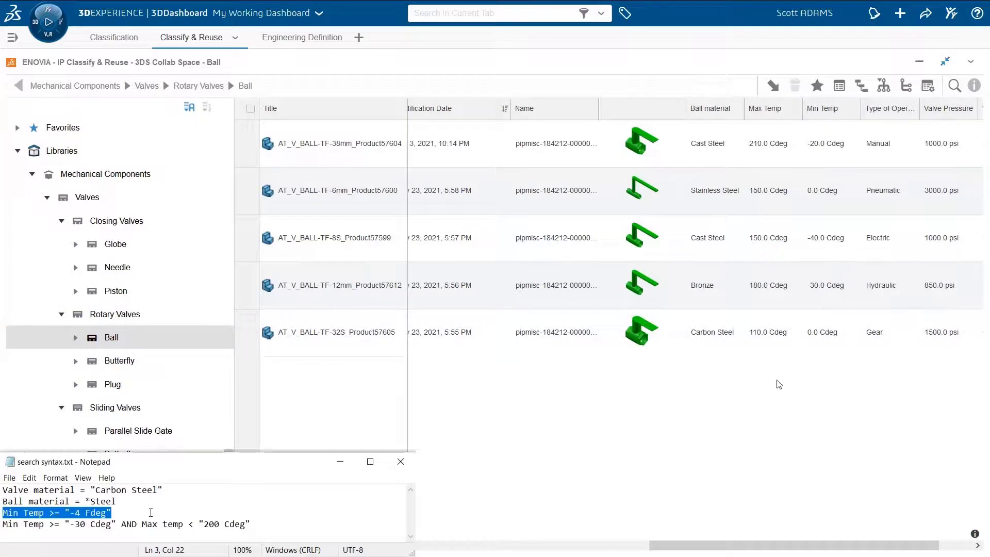
pyautogui.click(914, 85)
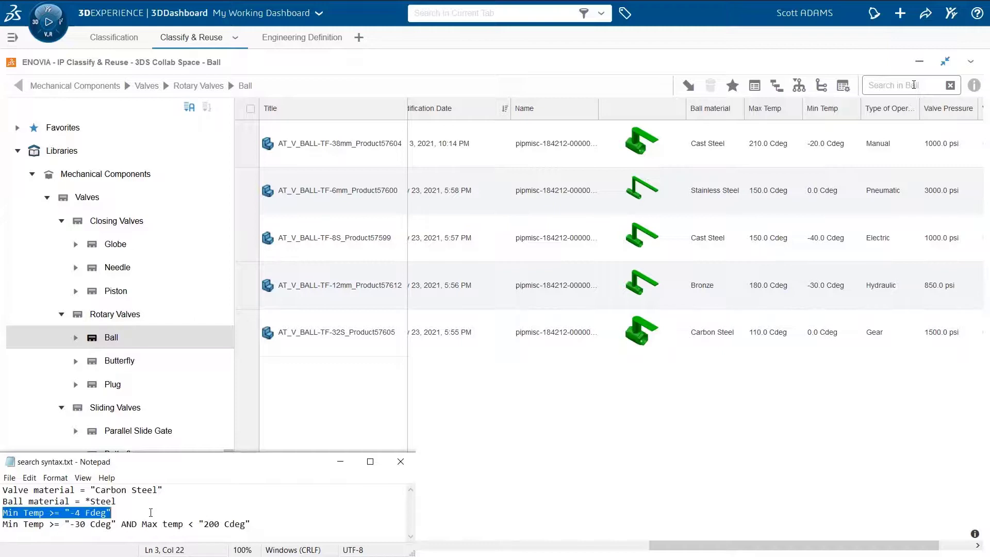
pyautogui.click(913, 85)
pyautogui.hotkey('ctrl', 'v')
pyautogui.press('Return')
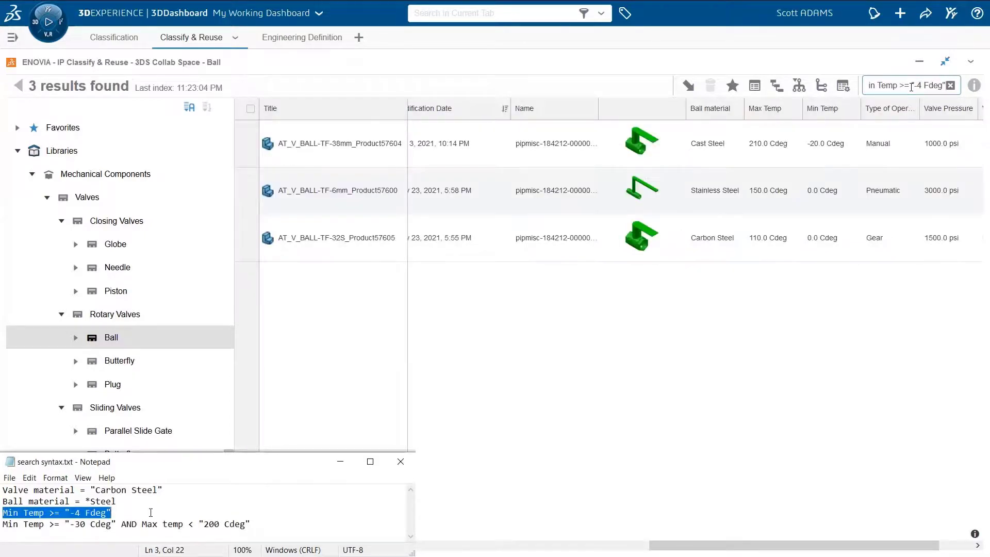
pyautogui.click(151, 512)
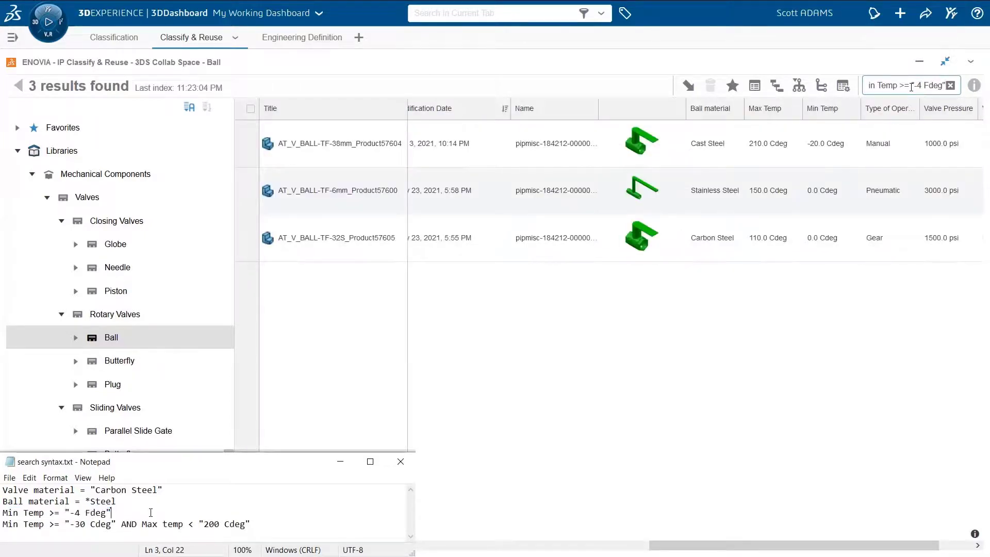
pyautogui.click(950, 86)
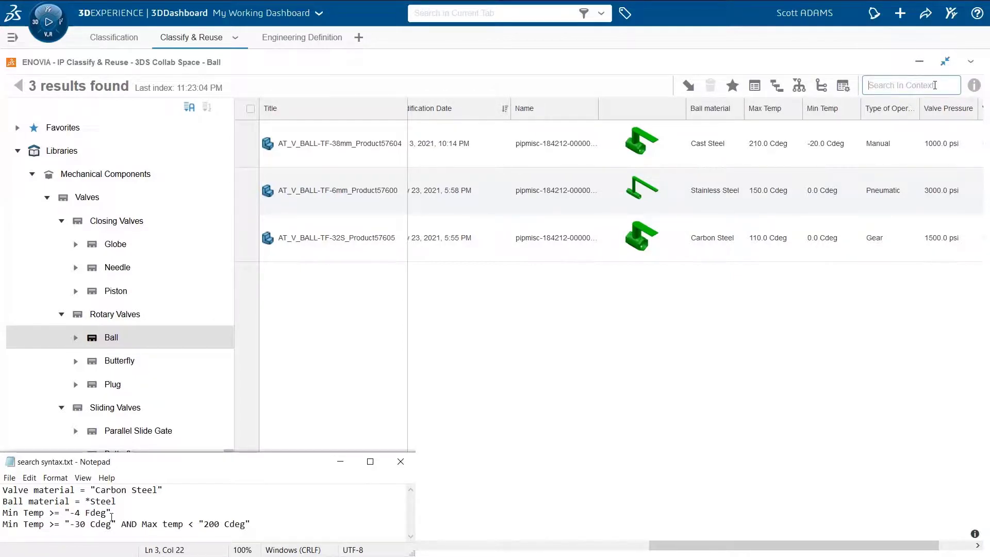
# Search Ball for Min Temp >= "-30 Cdeg" AND Max temp < "200 Cdeg", then clear it.
pyautogui.click(3, 523)
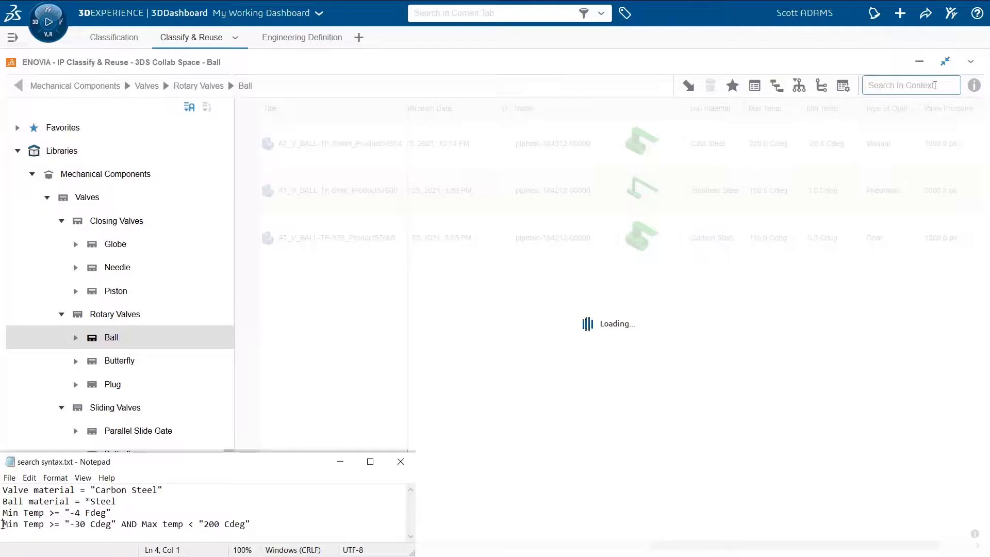
pyautogui.moveTo(3, 524); pyautogui.dragTo(272, 518)
pyautogui.write('Min Temp >= "-30 Cdeg" AND Max temp < "200 Cdeg"')
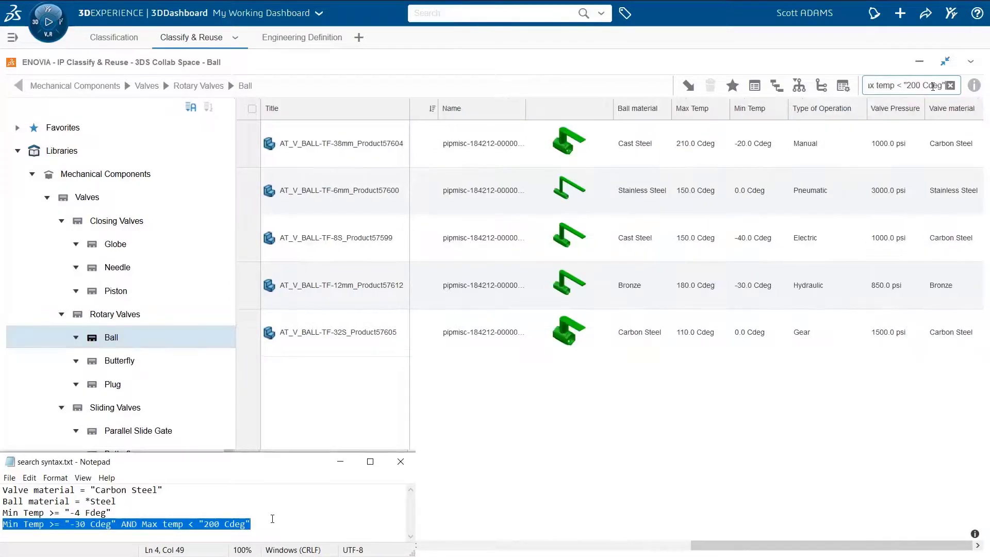
pyautogui.press('Return')
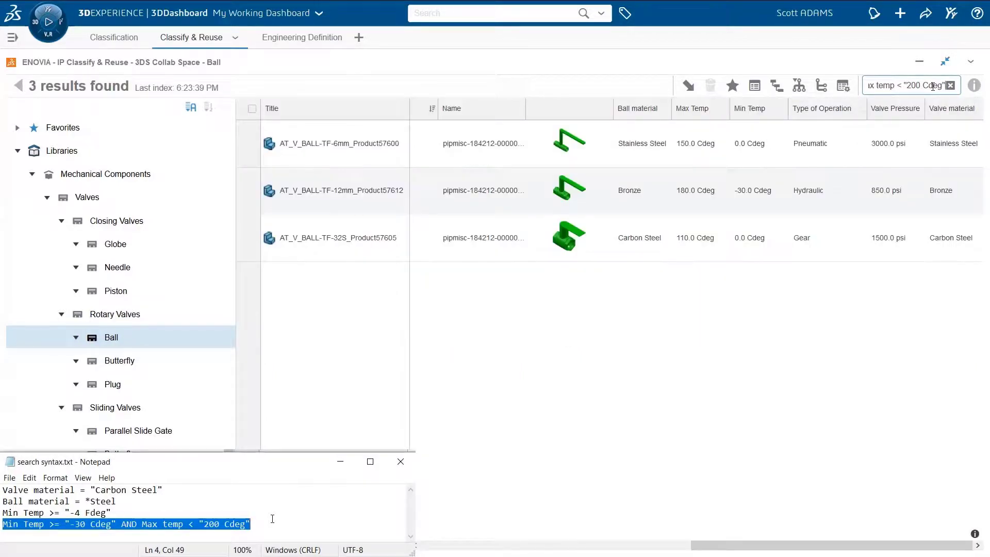
pyautogui.click(272, 518)
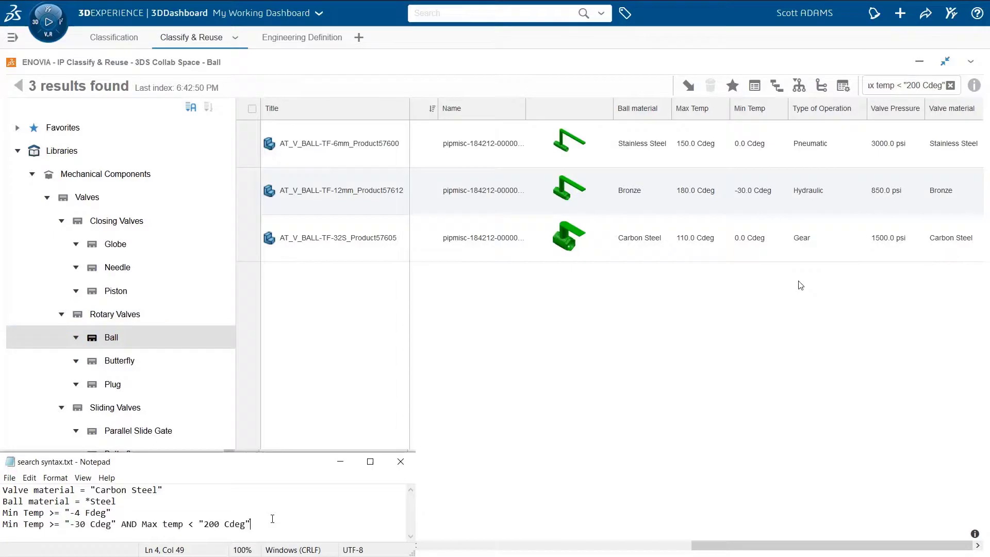
pyautogui.click(950, 85)
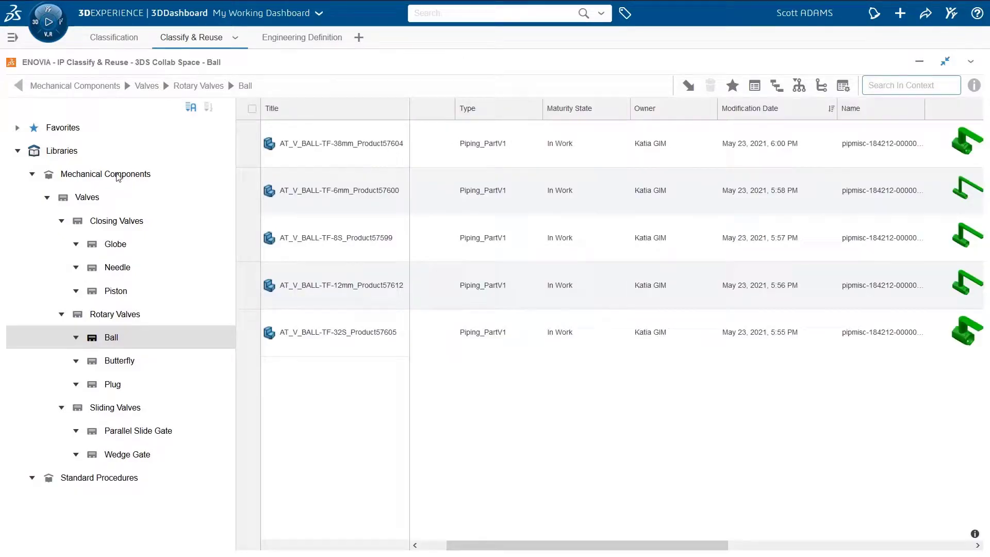
# Search the Valves class for Valve material = Bronze, finding 6 results, and show 6WTags facets.
pyautogui.click(89, 198)
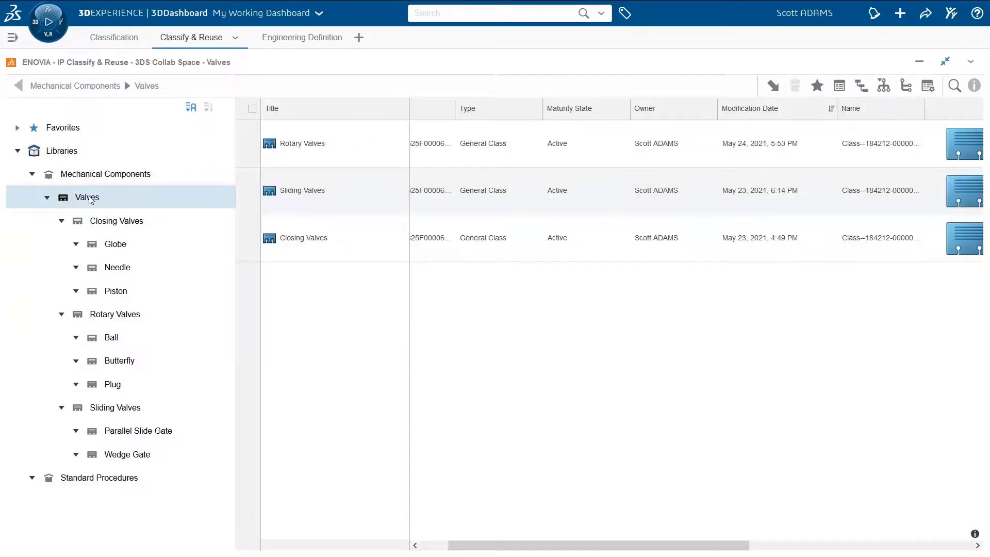
pyautogui.click(954, 85)
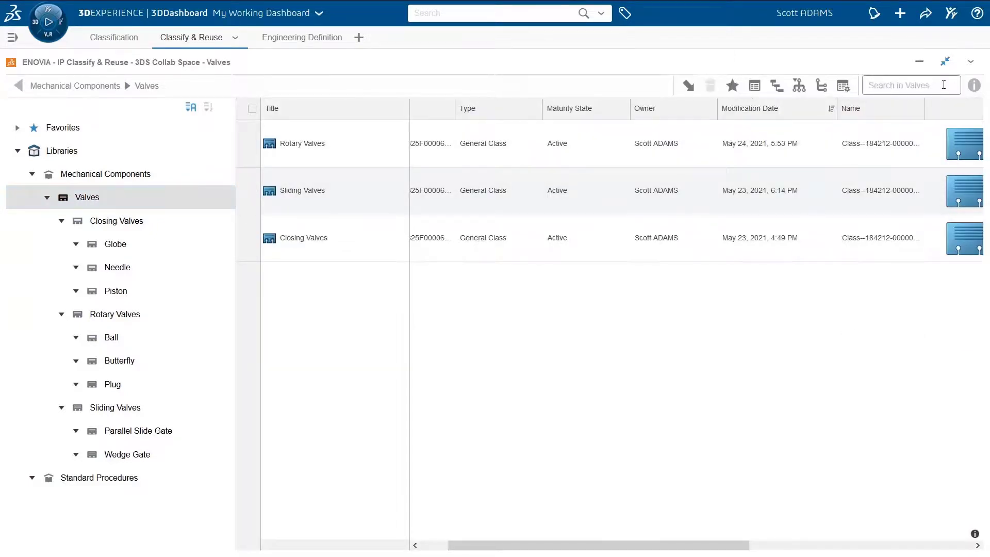
pyautogui.write('Valve ma')
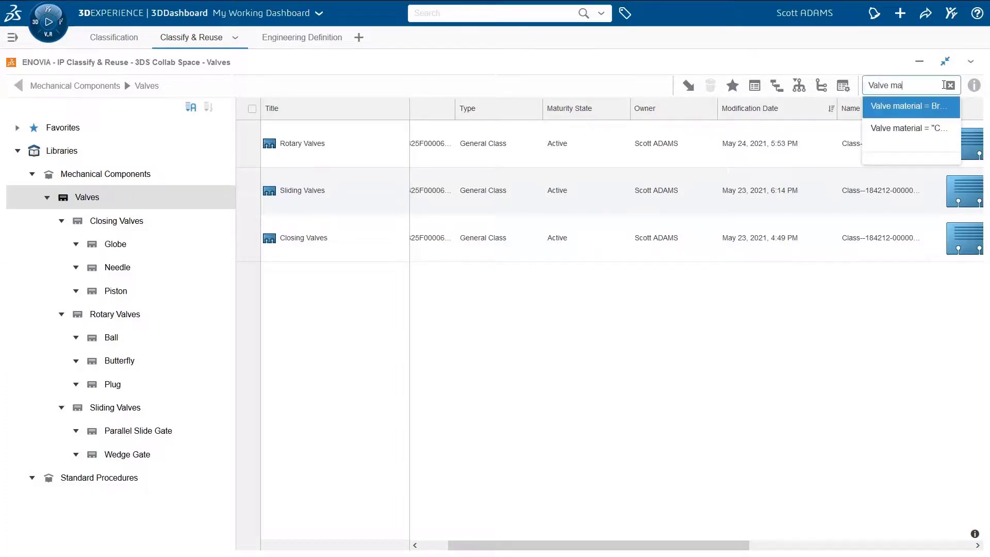
pyautogui.write('terial = Bronze')
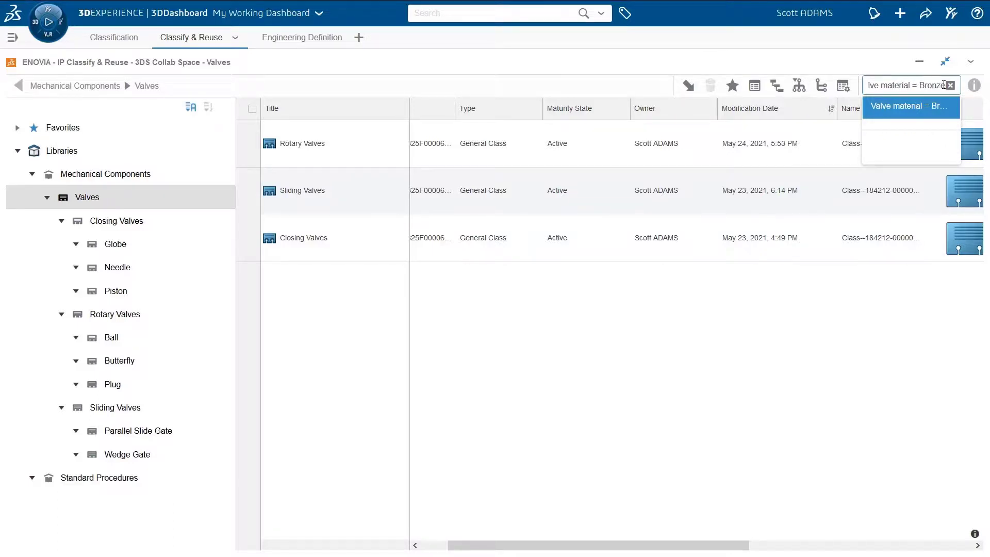
pyautogui.press('Return')
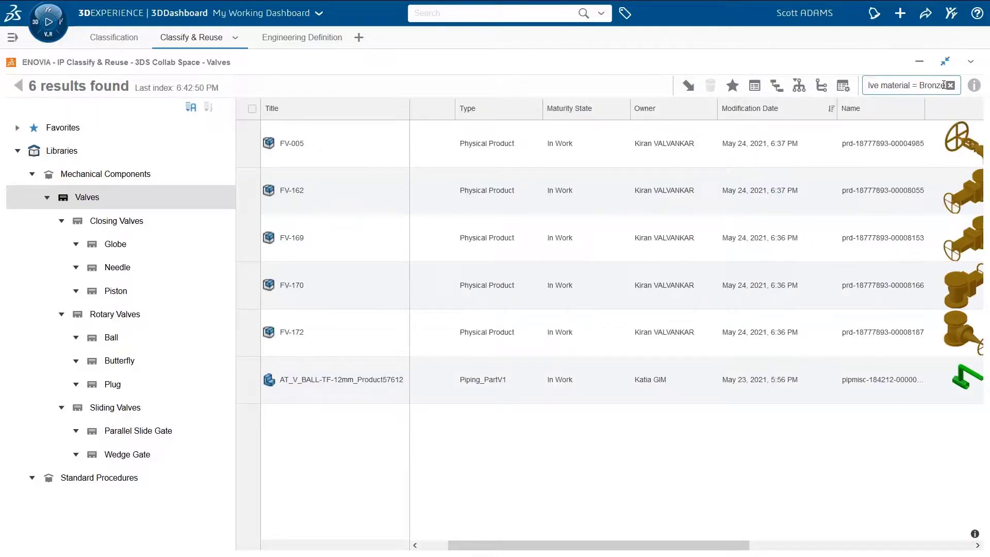
pyautogui.moveTo(699, 540); pyautogui.dragTo(942, 554)
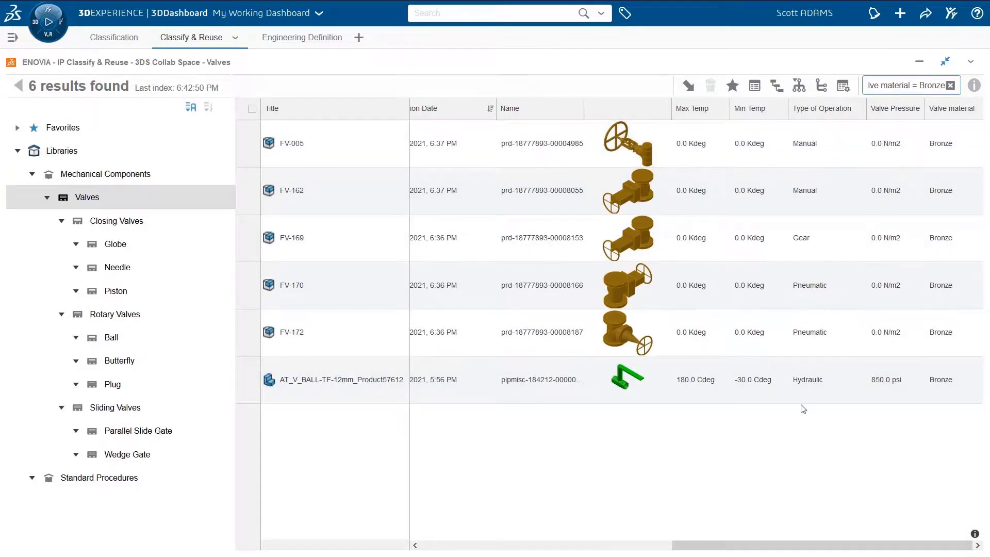
pyautogui.click(624, 15)
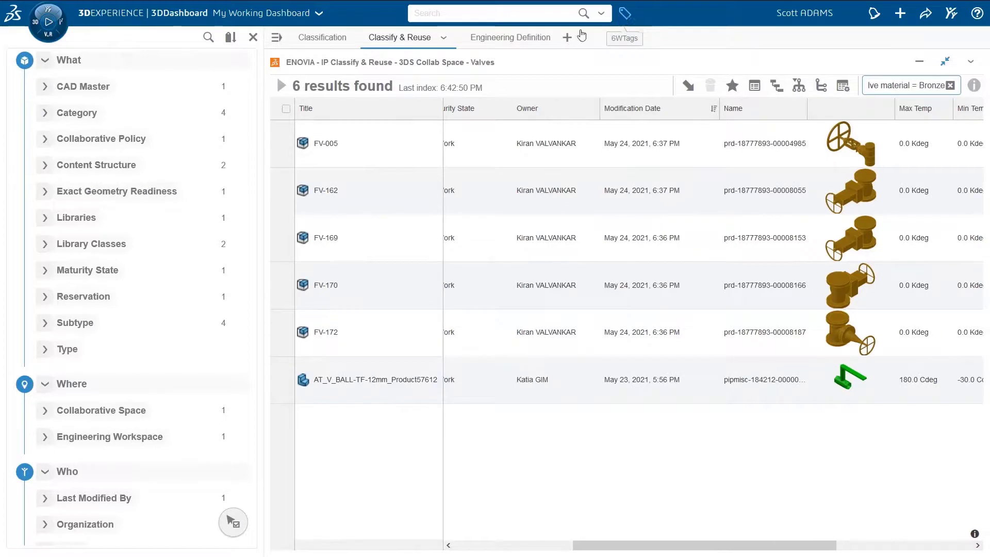
# Expand the Libraries, Library Classes and Category facets, showing Category as a pie chart.
pyautogui.click(45, 220)
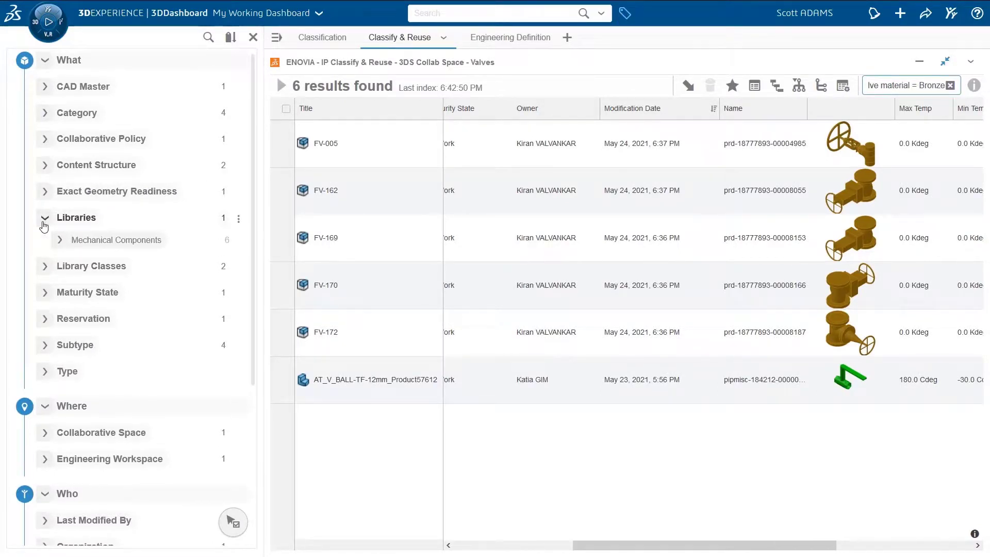
pyautogui.click(45, 271)
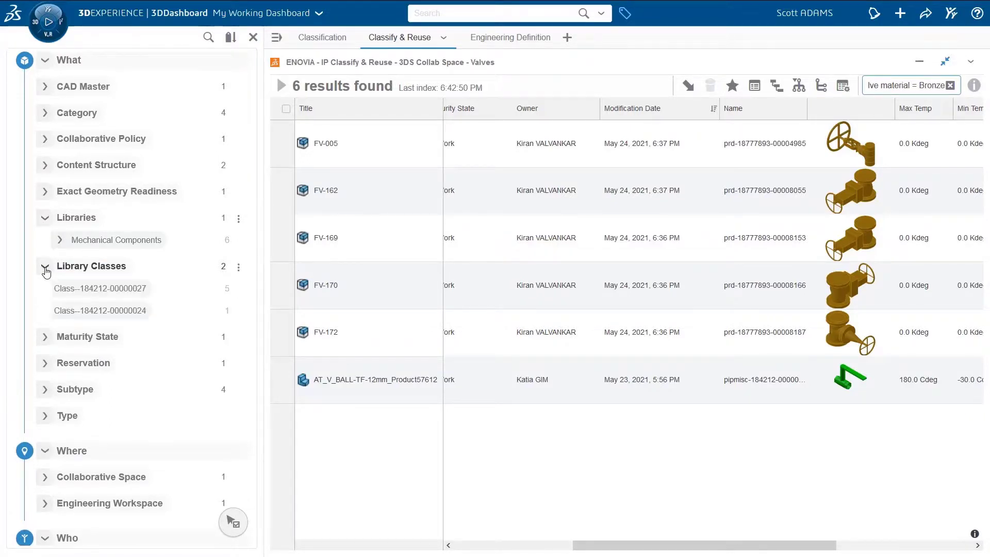
pyautogui.click(46, 114)
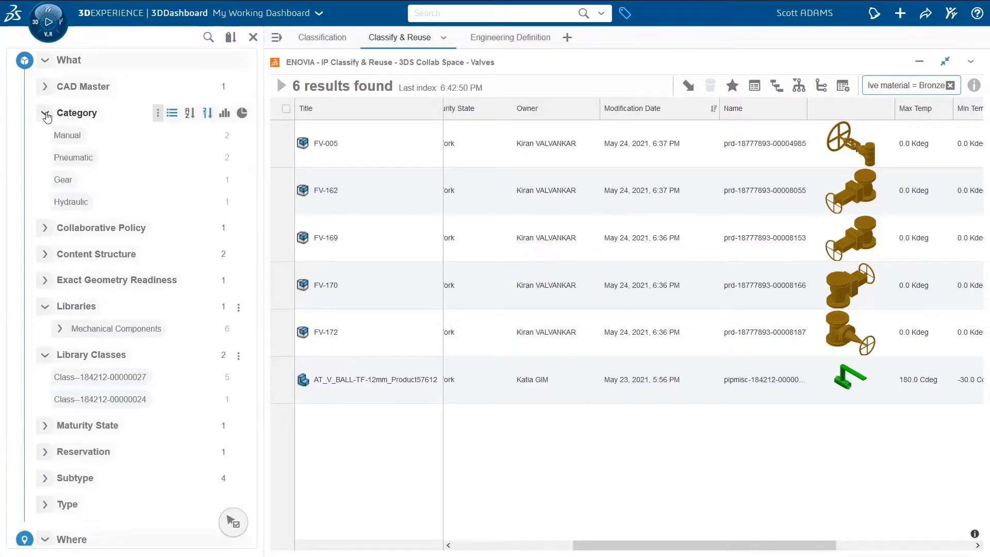
pyautogui.moveTo(636, 544); pyautogui.dragTo(773, 545)
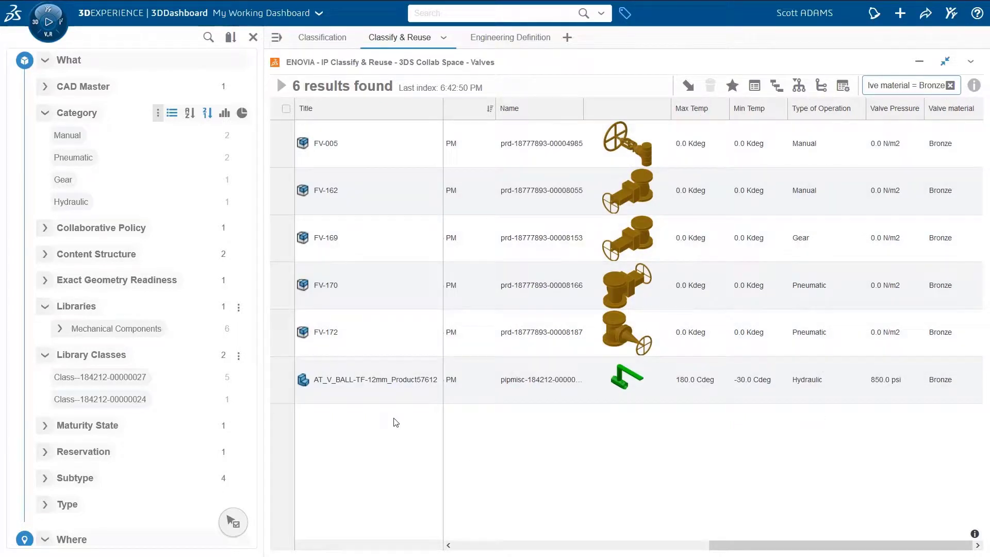
pyautogui.click(242, 113)
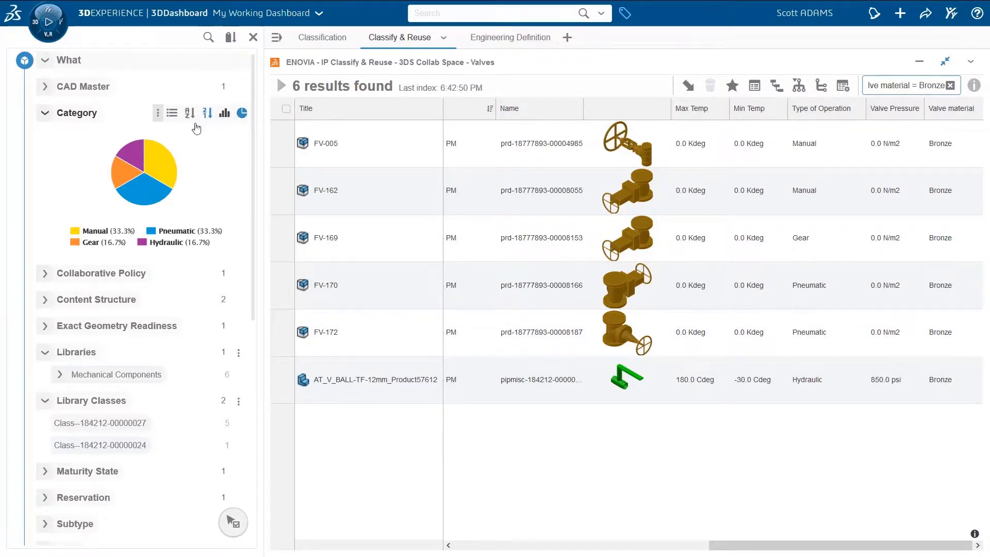
# Filter to Hydraulic and insert AT_V_BALL-TF-12mm_Product57612 under Physical Product00054861.
pyautogui.click(137, 154)
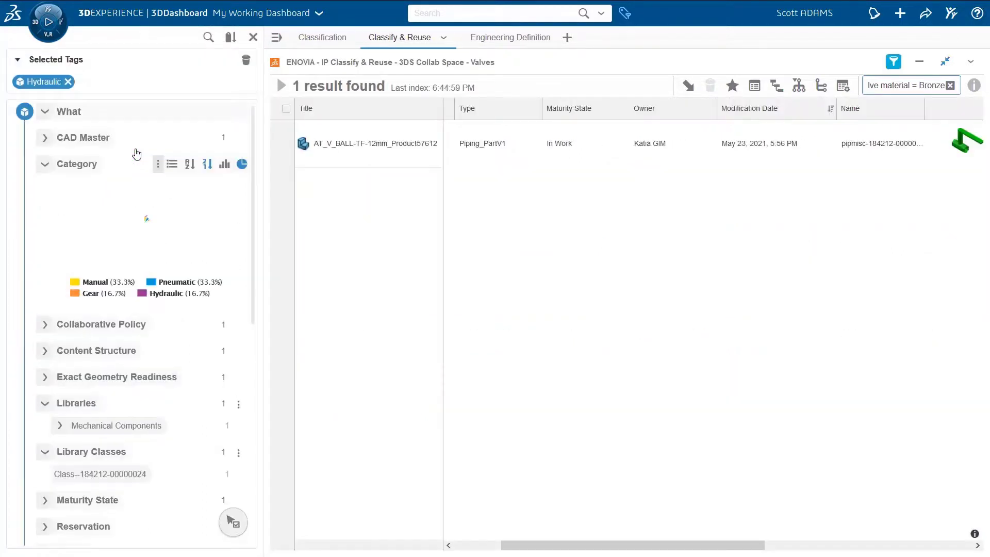
pyautogui.click(328, 162)
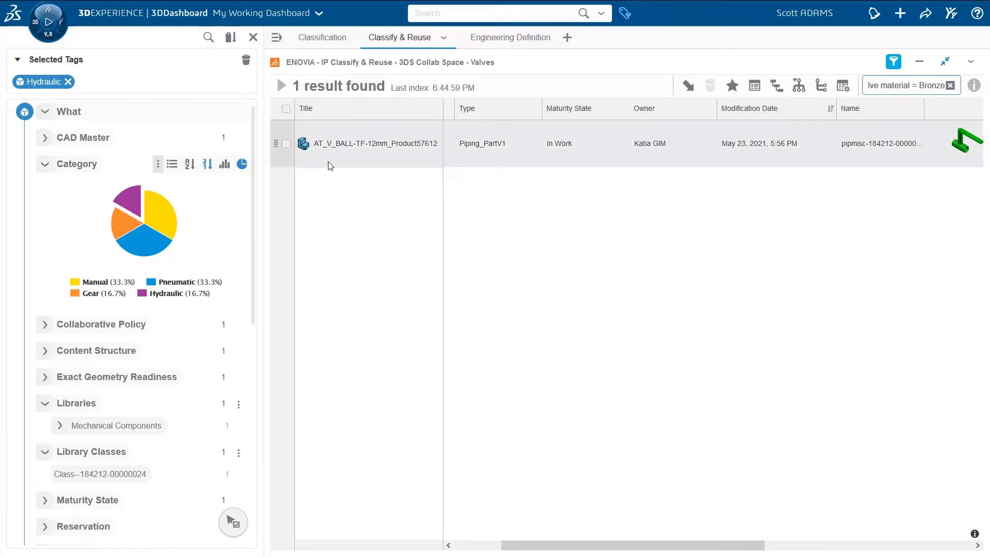
pyautogui.moveTo(328, 158); pyautogui.dragTo(369, 301)
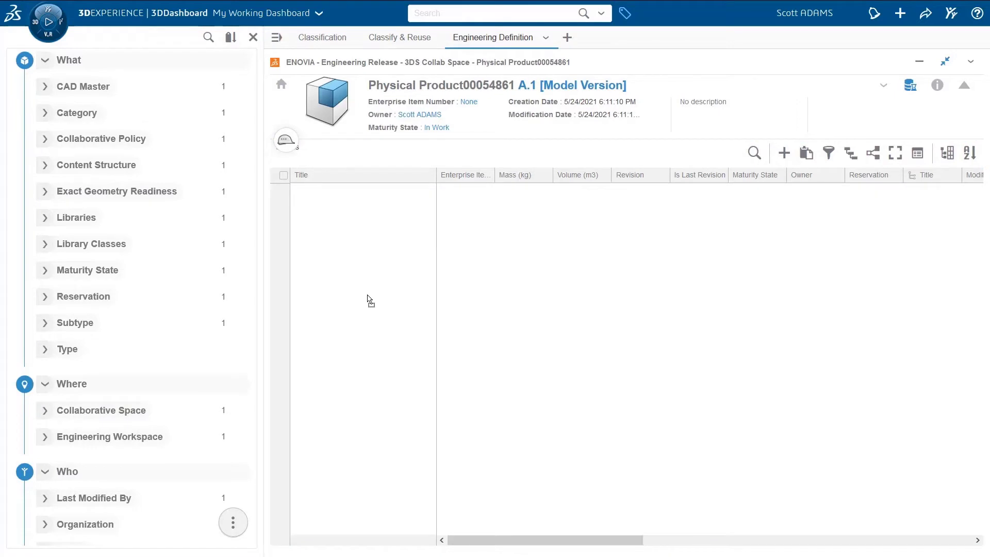